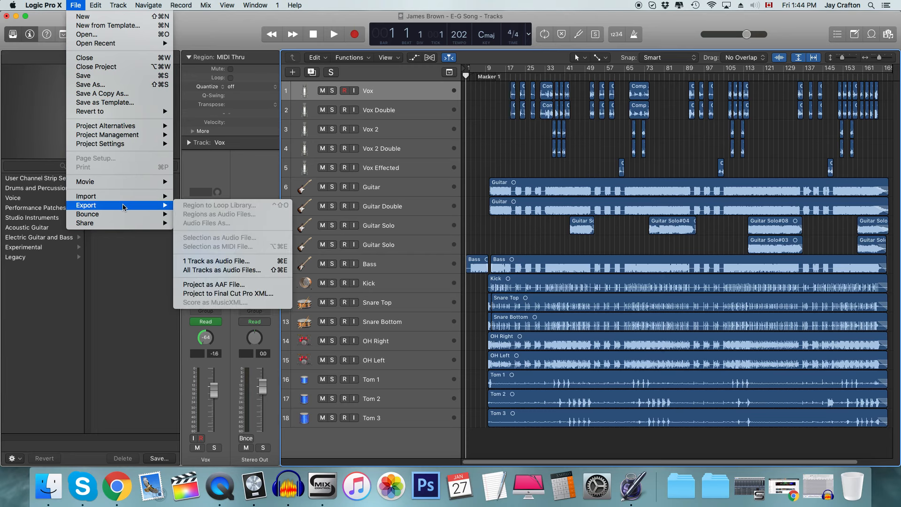
Open the export settings for all tracks as audio files, review the Range options, and check the cycle range on the timeline
{"action": "left_click", "coordinate": [225, 276]}
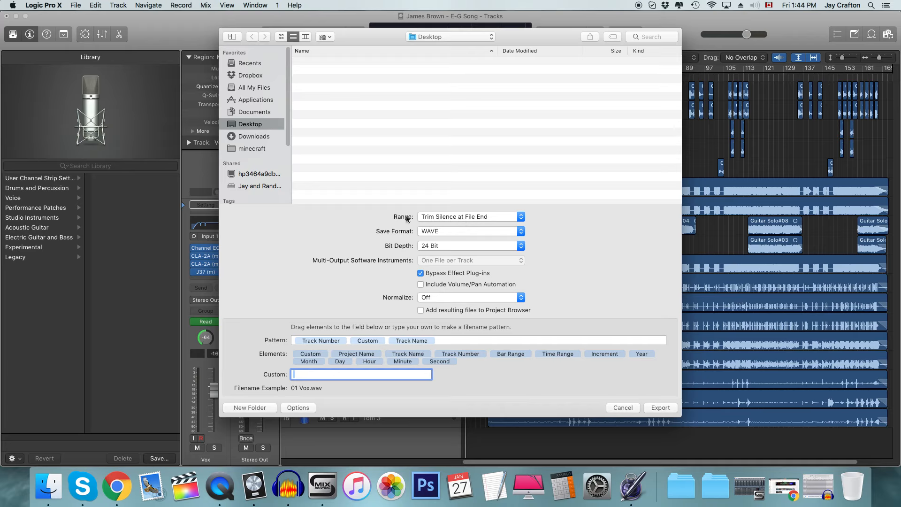
{"action": "left_click", "coordinate": [446, 218]}
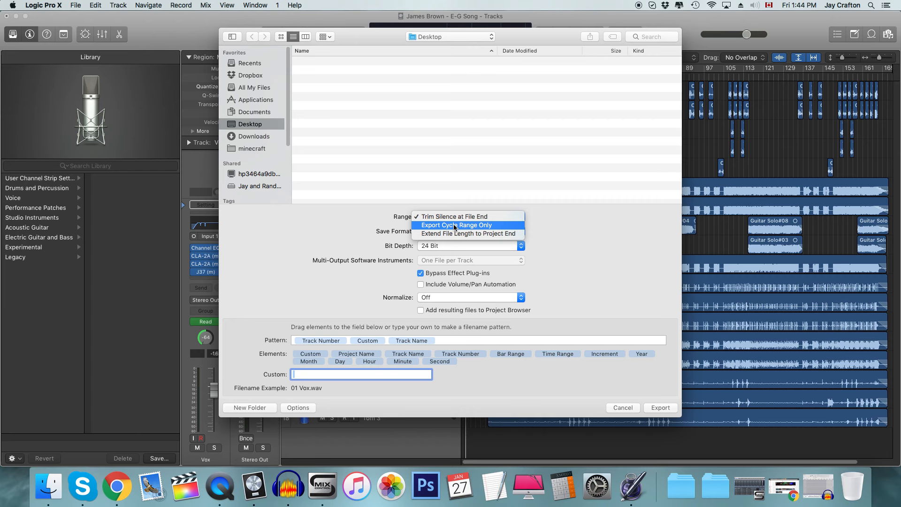
{"action": "left_click", "coordinate": [568, 126]}
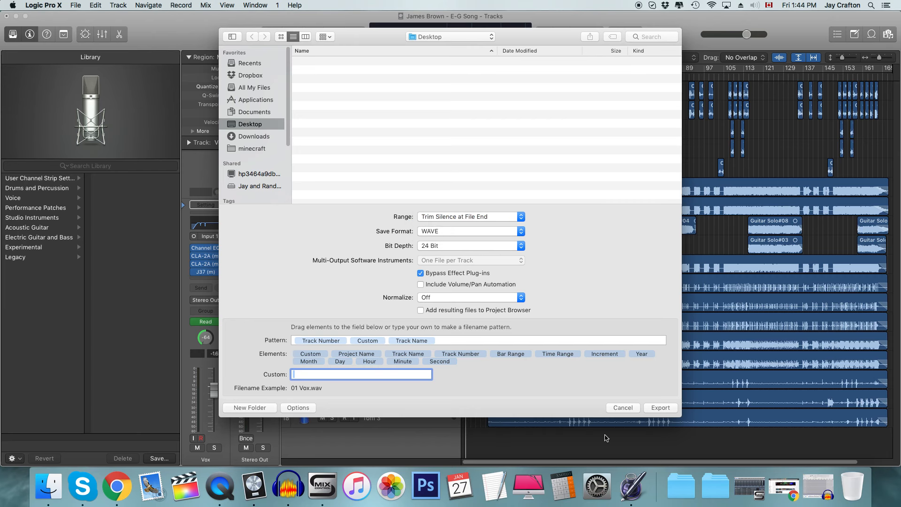
{"action": "left_click", "coordinate": [623, 407]}
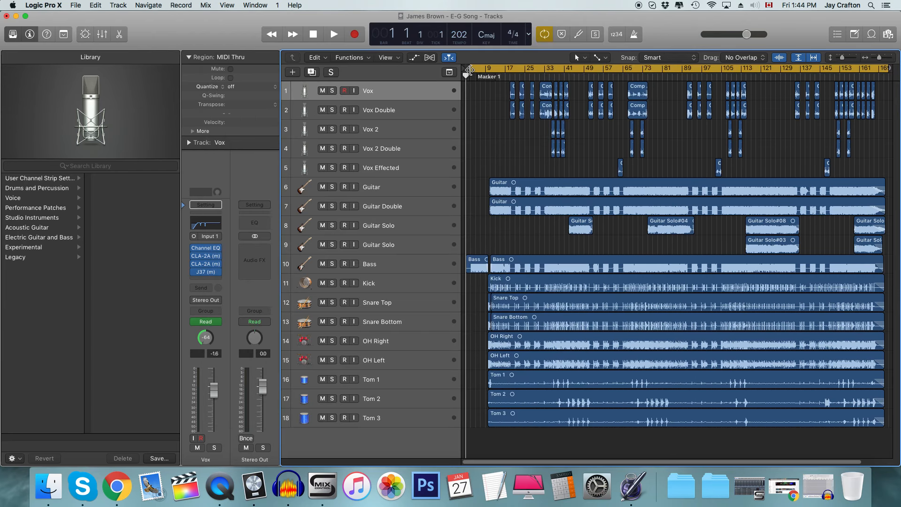
{"action": "left_click_drag", "start_coordinate": [460, 69], "coordinate": [459, 69]}
Check the Extend File Length to Project End range option and move the project end marker to just after the last regions
{"action": "left_click", "coordinate": [453, 220]}
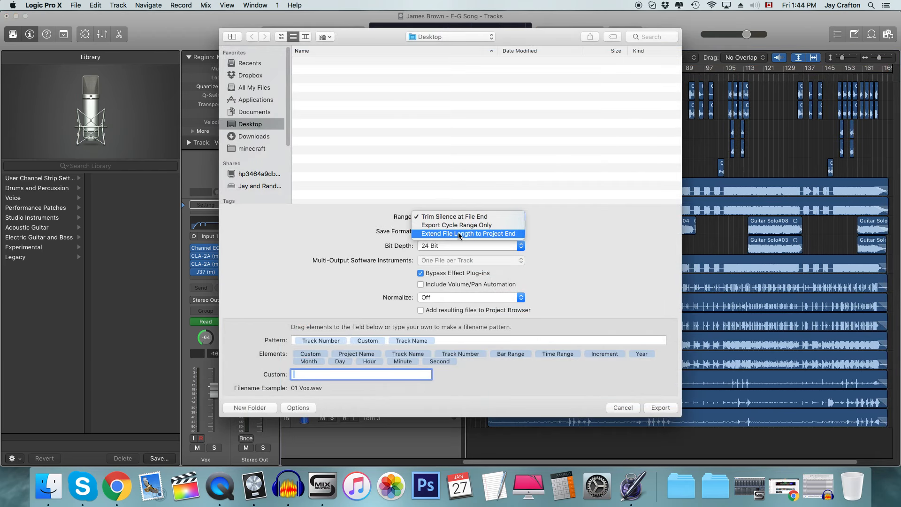
{"action": "left_click", "coordinate": [595, 287]}
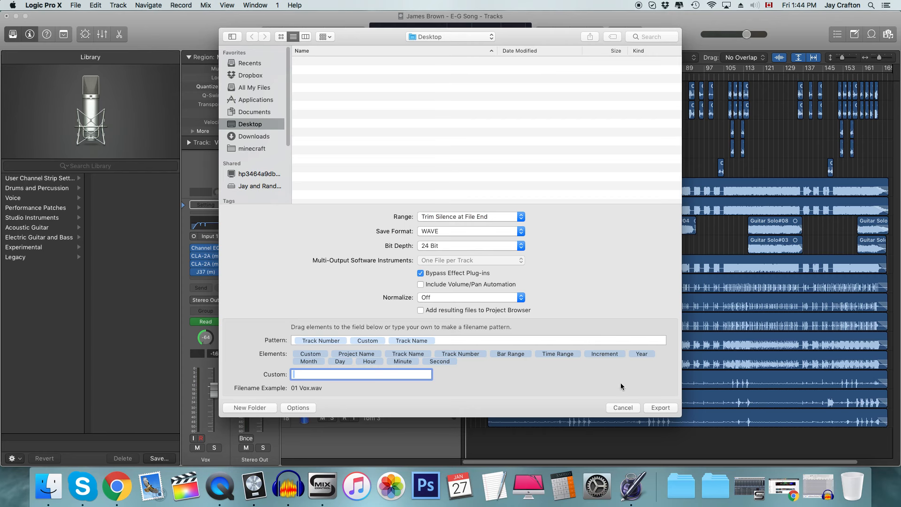
{"action": "left_click", "coordinate": [622, 407]}
{"action": "left_click_drag", "start_coordinate": [585, 462], "coordinate": [633, 460]}
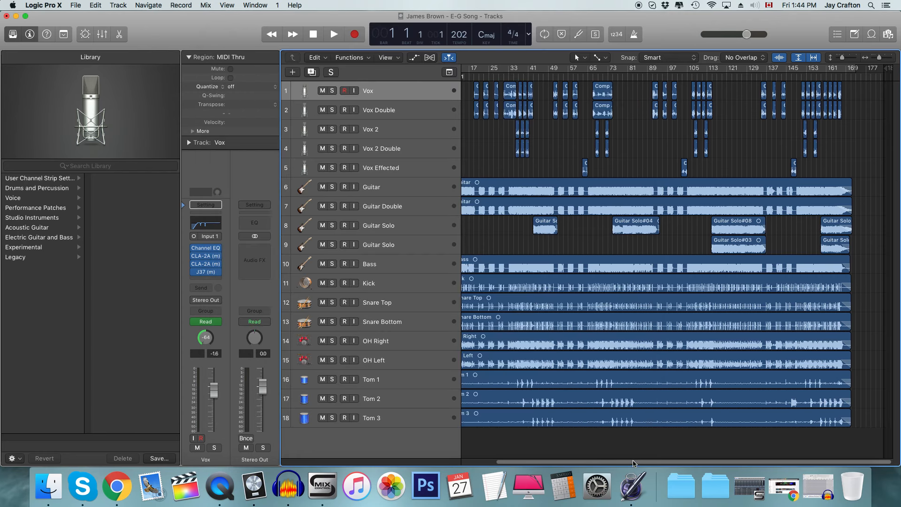
{"action": "left_click_drag", "start_coordinate": [885, 69], "coordinate": [856, 70]}
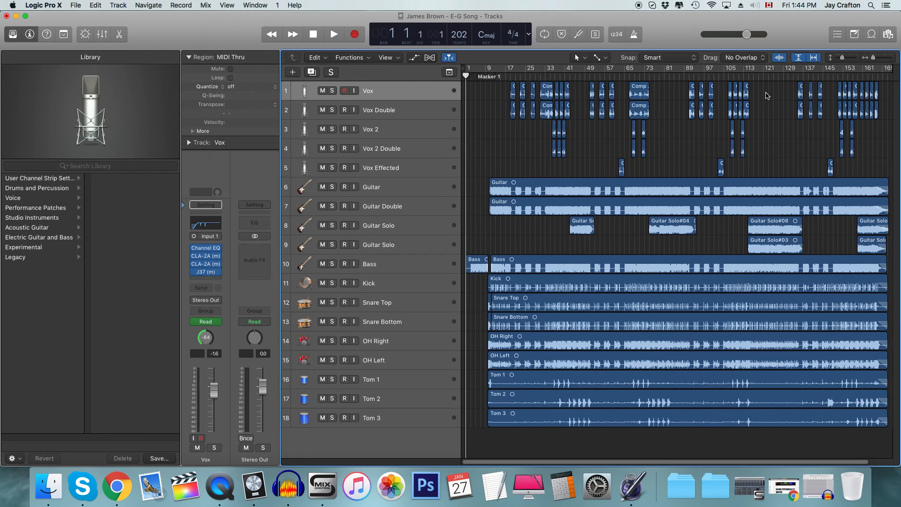
In the all-tracks export settings, choose Trim Silence at File End as range, WAVE as save format and 24 Bit as bit depth
{"action": "left_click", "coordinate": [76, 6]}
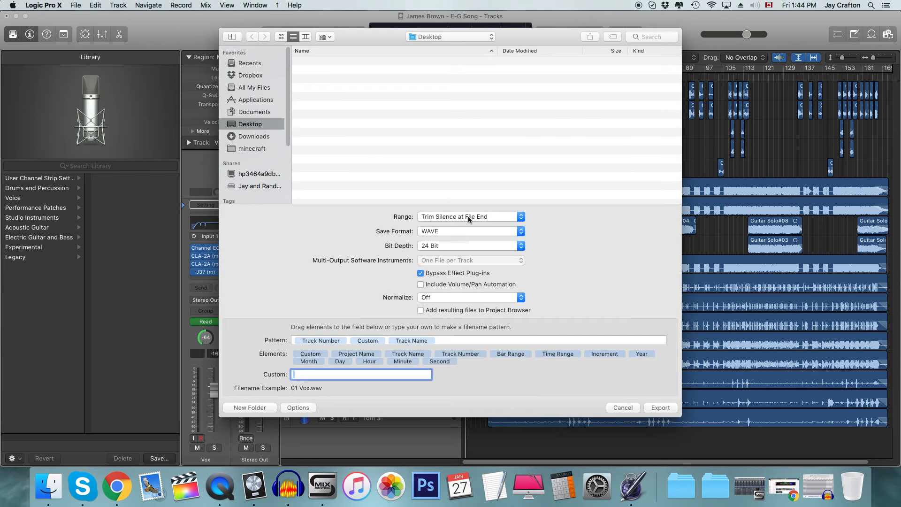
{"action": "left_click", "coordinate": [468, 219]}
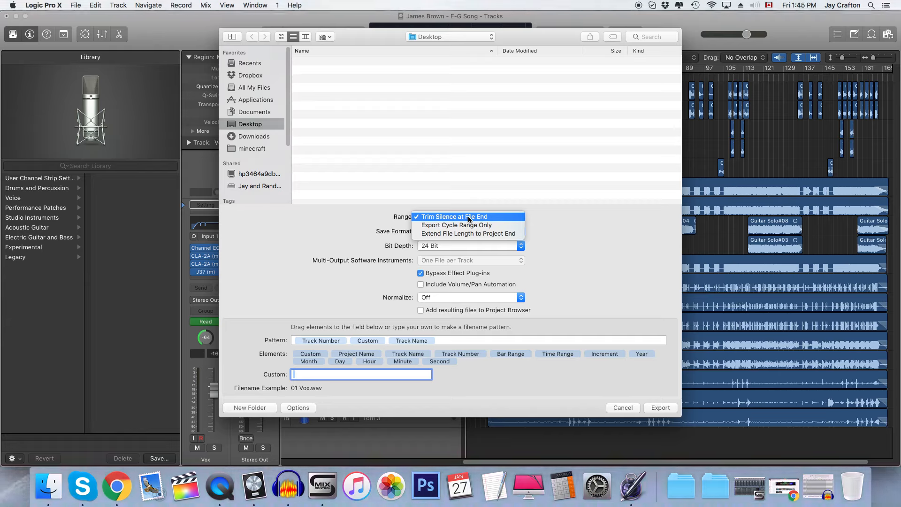
{"action": "left_click", "coordinate": [469, 217]}
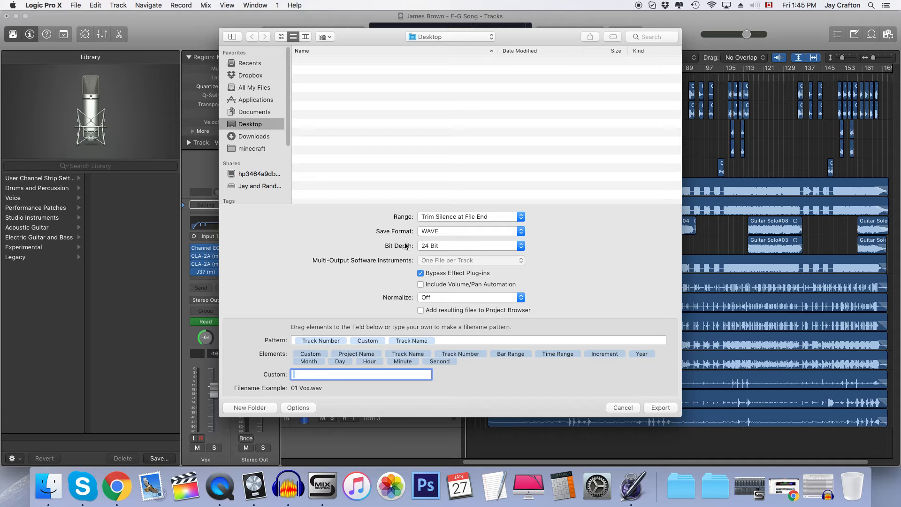
{"action": "left_click", "coordinate": [427, 232]}
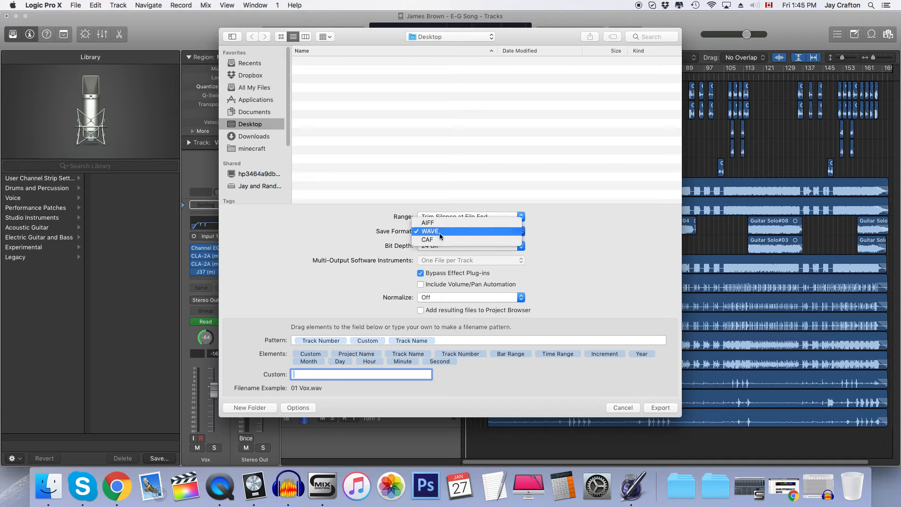
{"action": "left_click", "coordinate": [440, 232]}
{"action": "left_click", "coordinate": [443, 246]}
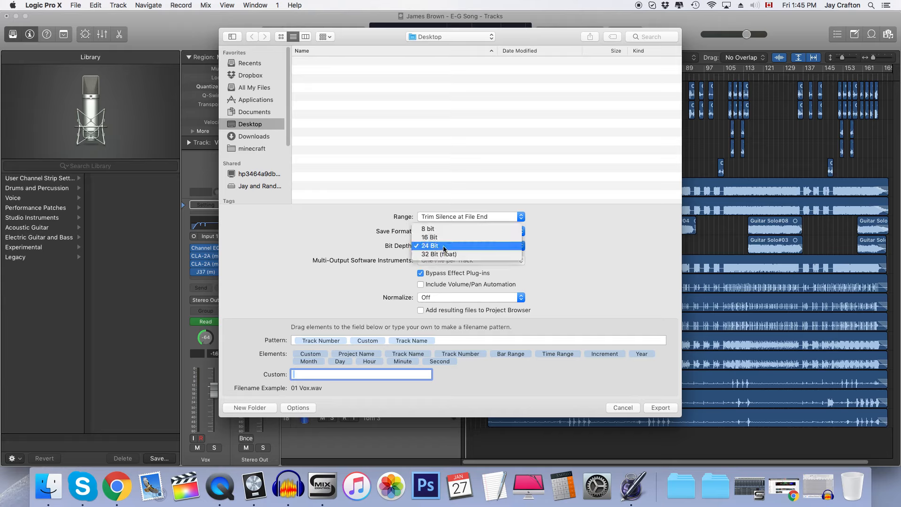
{"action": "left_click", "coordinate": [444, 248]}
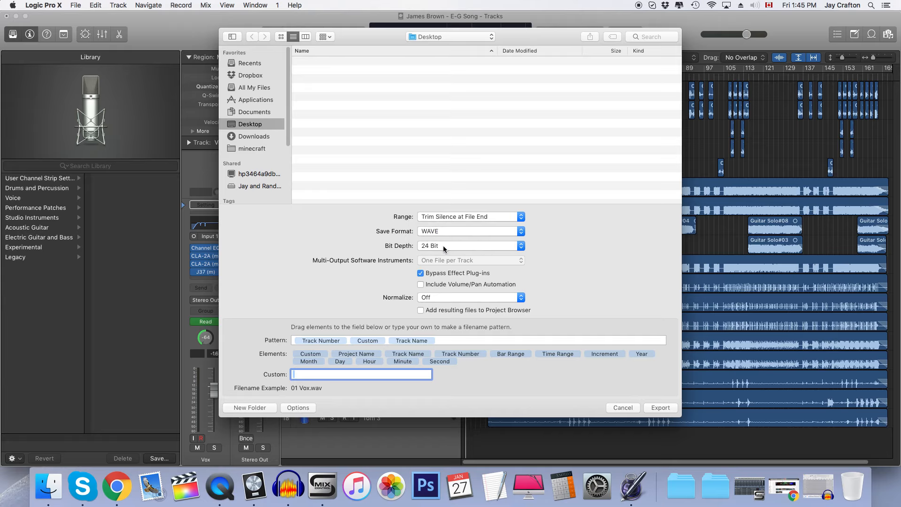
Try toggling Bypass Effect Plug-ins and Include Volume/Pan Automation, choose Off for Normalize, and close the export settings without exporting
{"action": "left_click", "coordinate": [421, 273]}
{"action": "left_click", "coordinate": [421, 273]}
{"action": "left_click", "coordinate": [420, 285]}
{"action": "left_click", "coordinate": [420, 285]}
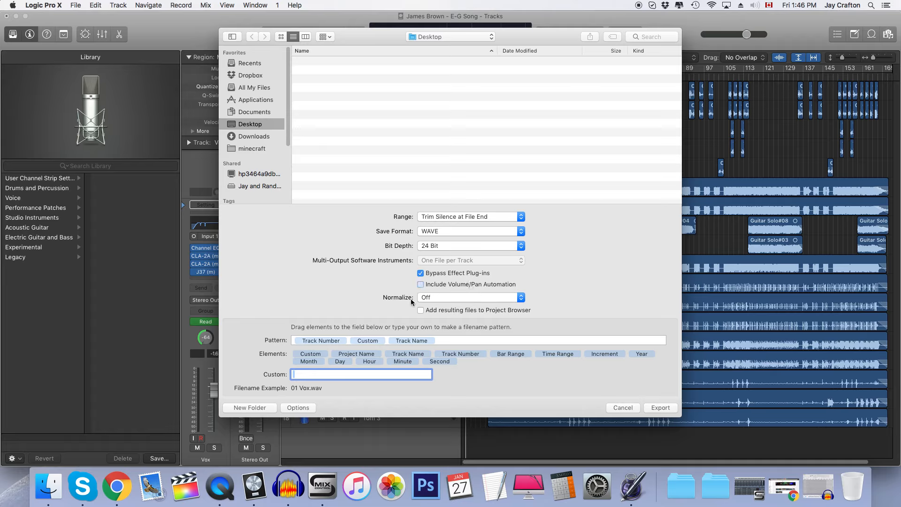
{"action": "left_click", "coordinate": [448, 298]}
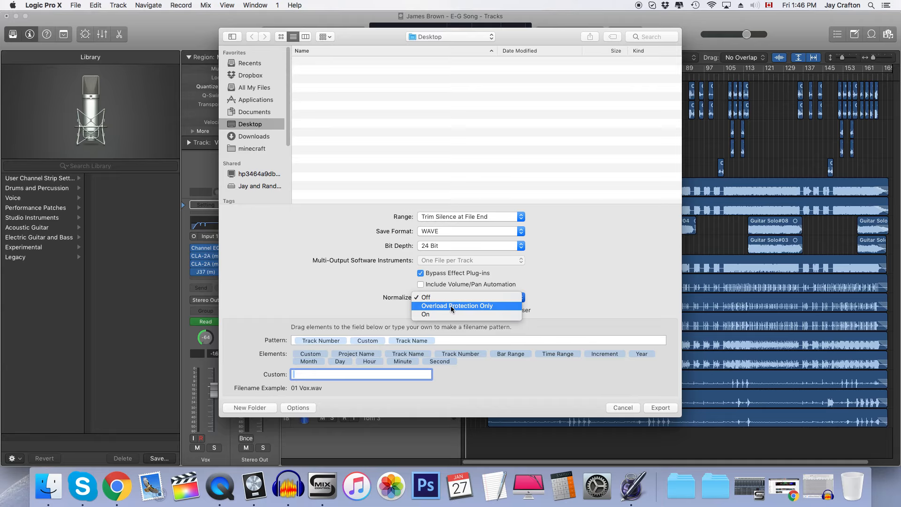
{"action": "left_click", "coordinate": [451, 299]}
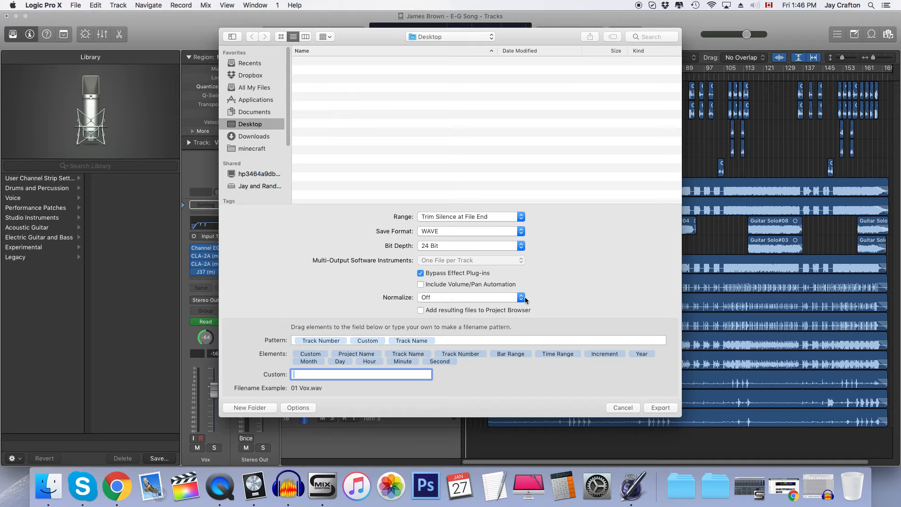
{"action": "left_click", "coordinate": [621, 409]}
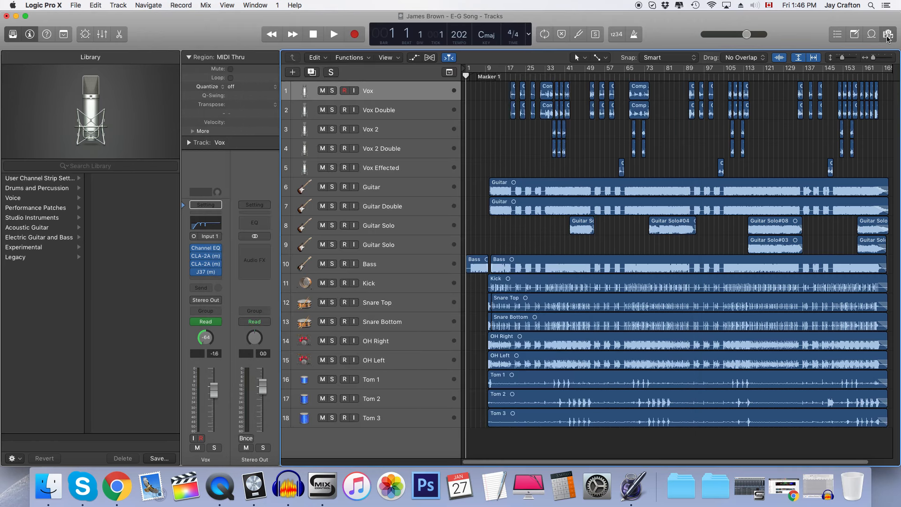
Show the project's audio file browser and look through the recorded audio files it lists
{"action": "left_click", "coordinate": [888, 33]}
{"action": "left_click", "coordinate": [738, 60]}
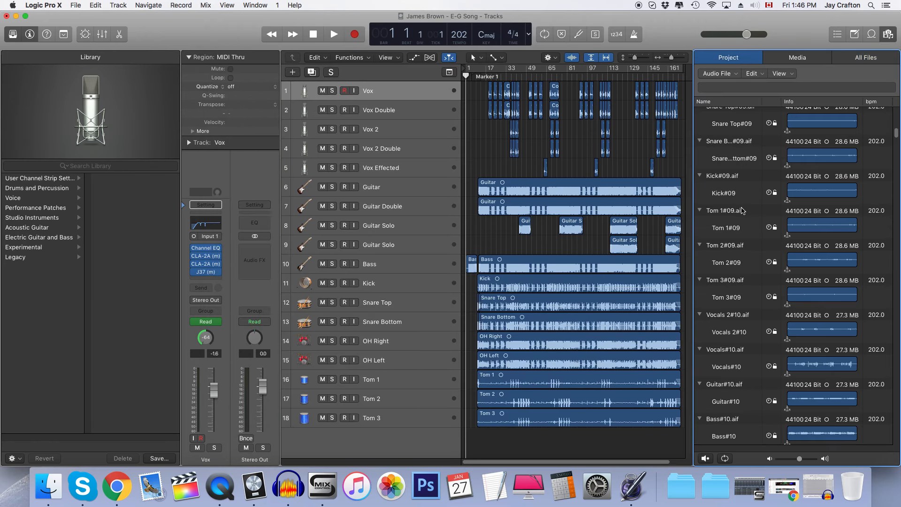
{"action": "scroll", "coordinate": [743, 195], "scroll_direction": "down", "scroll_amount": 8}
{"action": "scroll", "coordinate": [753, 265], "scroll_direction": "down", "scroll_amount": 15}
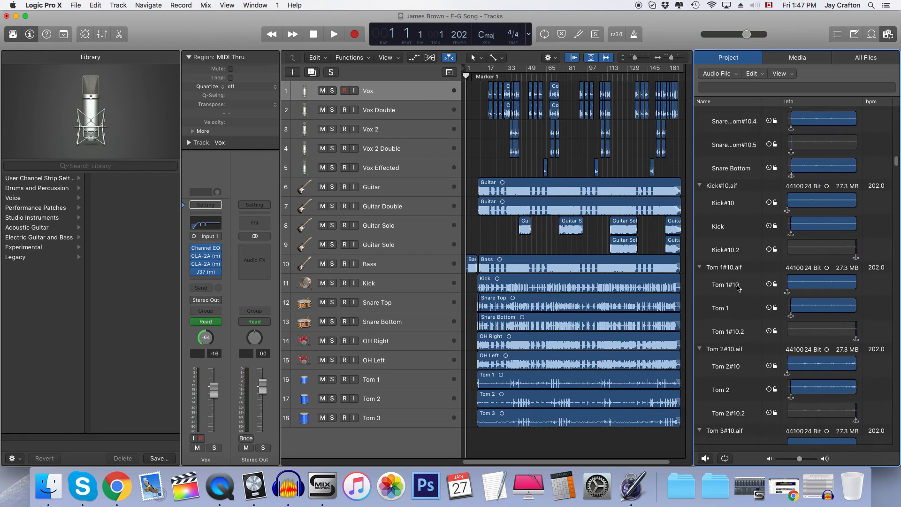
{"action": "scroll", "coordinate": [746, 301], "scroll_direction": "down", "scroll_amount": 20}
{"action": "scroll", "coordinate": [750, 306], "scroll_direction": "down", "scroll_amount": 8}
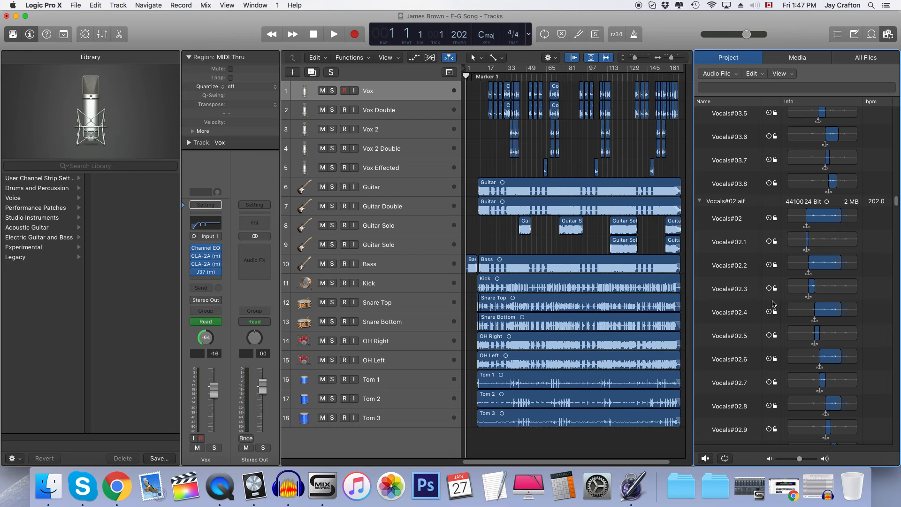
Reopen the all-tracks export settings and reduce the filename pattern to only the Track Name element
{"action": "key", "text": "super+shift+e"}
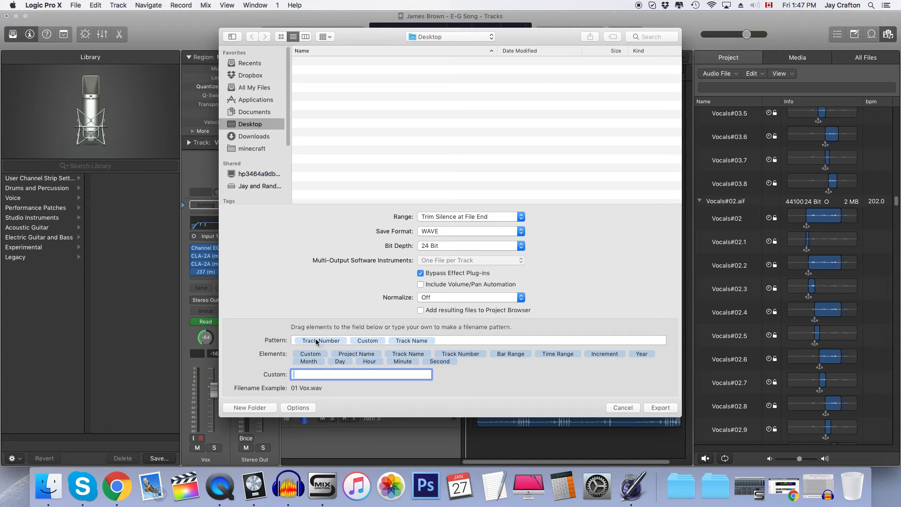
{"action": "left_click_drag", "start_coordinate": [367, 342], "coordinate": [305, 343]}
{"action": "left_click", "coordinate": [358, 340]}
{"action": "key", "text": "Delete"}
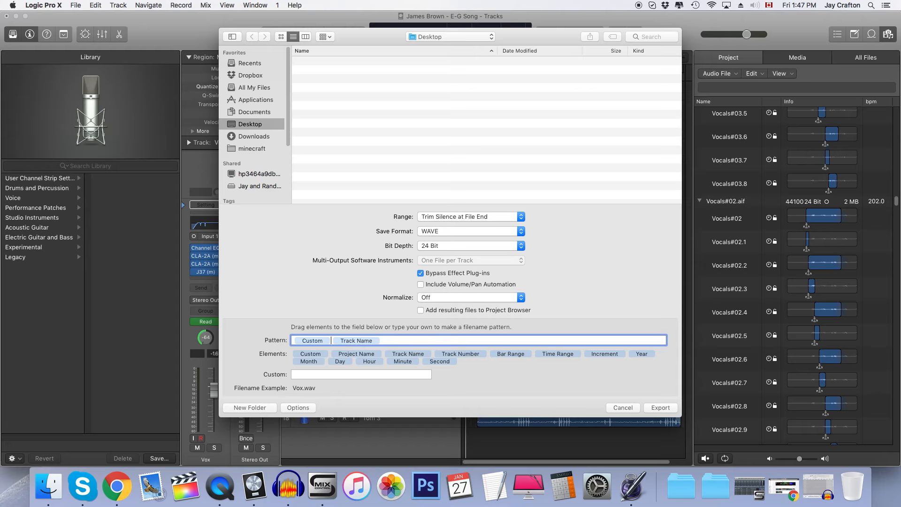
{"action": "left_click", "coordinate": [321, 341]}
{"action": "left_click_drag", "start_coordinate": [321, 341], "coordinate": [367, 342]}
{"action": "key", "text": "Delete"}
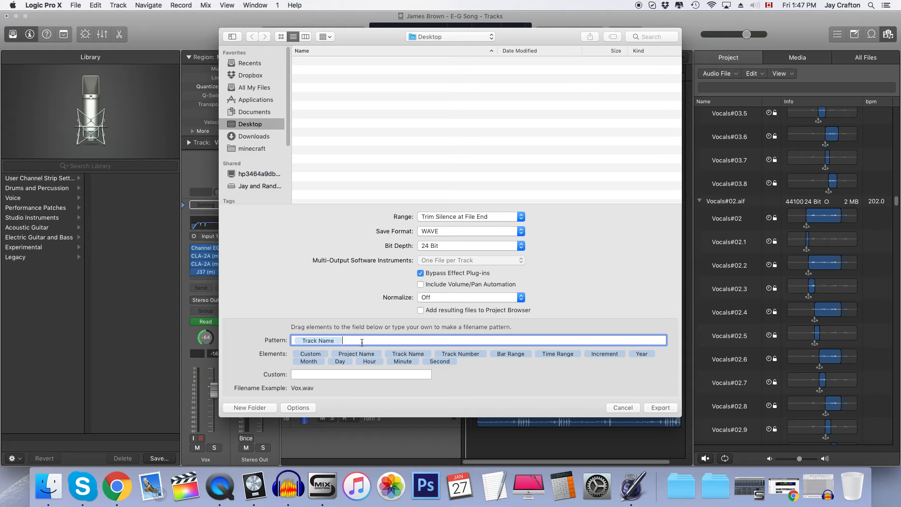
Rebuild the filename pattern as Track Number, Custom, Track Name, with a space as the custom separator
{"action": "left_click_drag", "start_coordinate": [455, 357], "coordinate": [301, 341]}
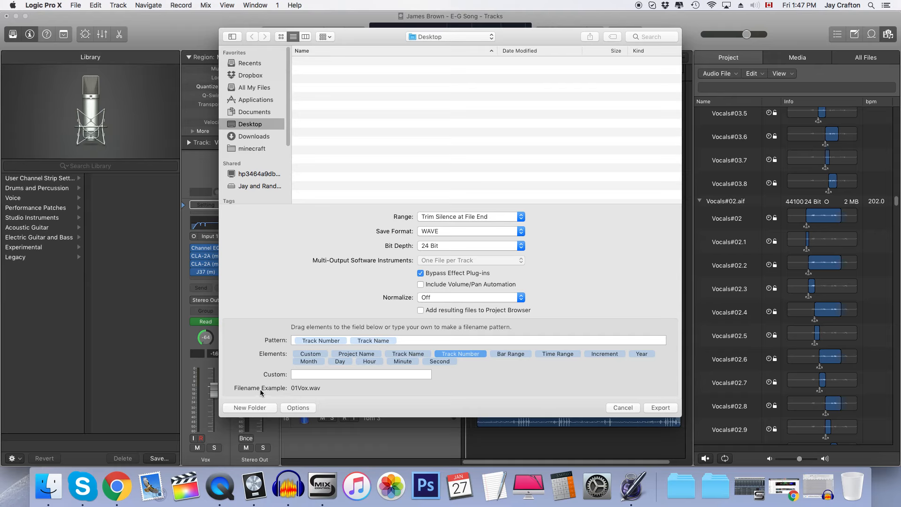
{"action": "left_click", "coordinate": [311, 353]}
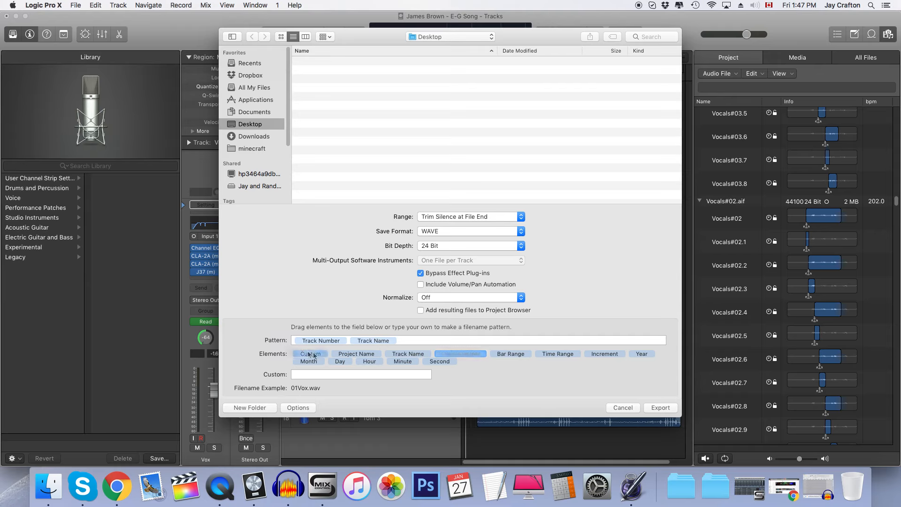
{"action": "left_click_drag", "start_coordinate": [313, 355], "coordinate": [364, 341]}
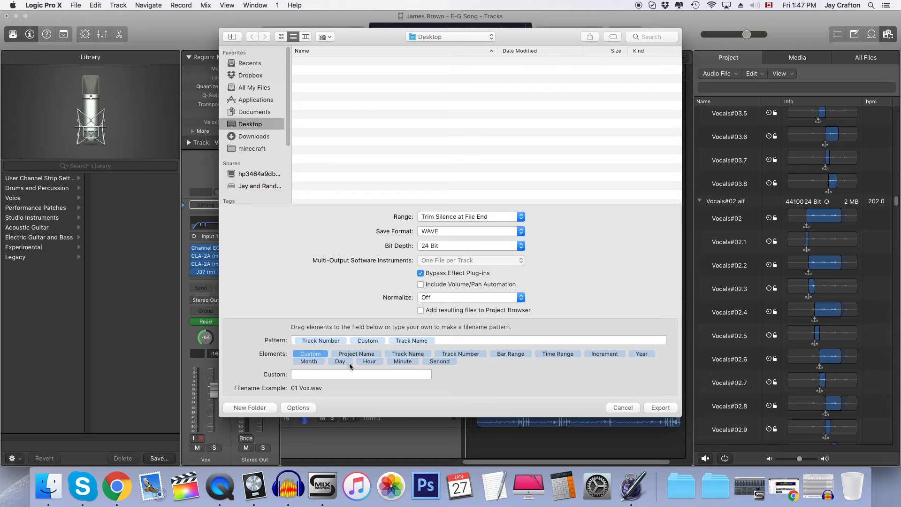
{"action": "left_click", "coordinate": [325, 374]}
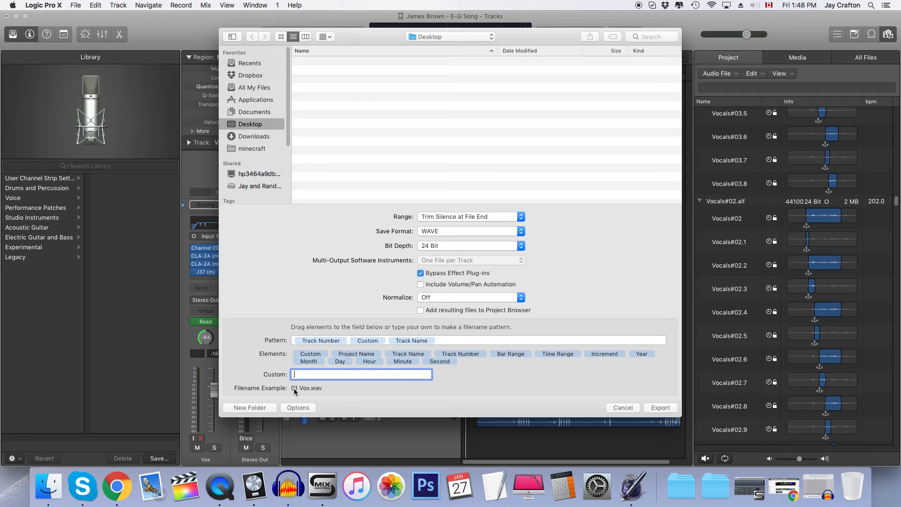
Create a folder named James Brown on the Desktop and export all tracks as audio files into it
{"action": "left_click", "coordinate": [261, 411]}
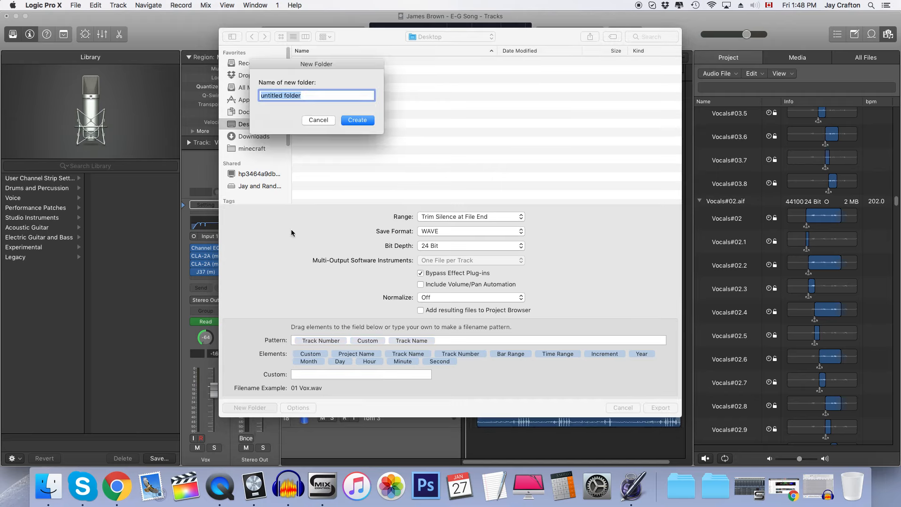
{"action": "key", "text": "BackSpace"}
{"action": "type", "text": "James Brown"}
{"action": "left_click", "coordinate": [366, 120]}
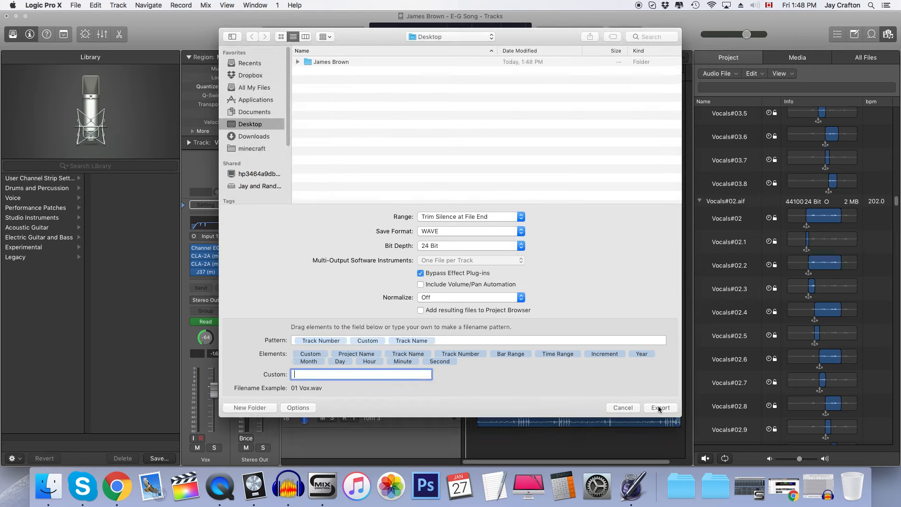
{"action": "left_click", "coordinate": [659, 407]}
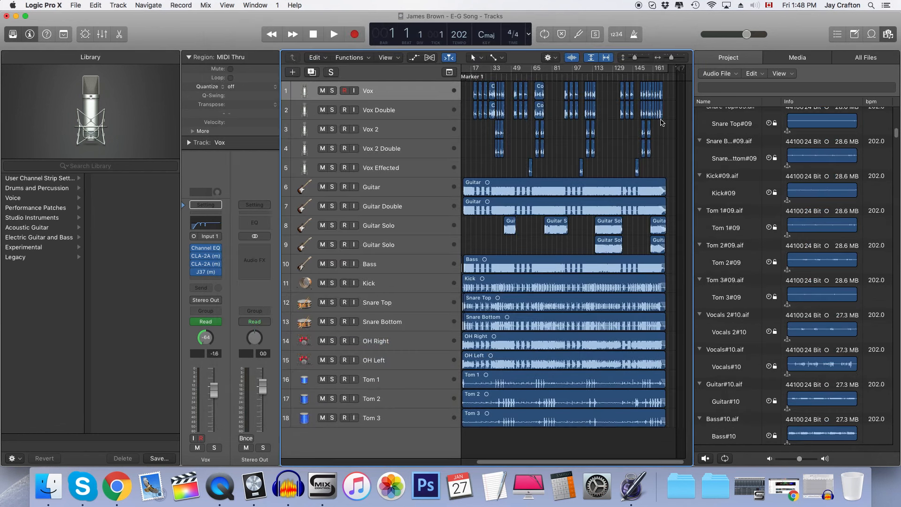
Inspect the differing region start points around bars 10 to 13 in the arrangement
{"action": "left_click", "coordinate": [674, 58]}
{"action": "left_click_drag", "start_coordinate": [673, 56], "coordinate": [673, 57]}
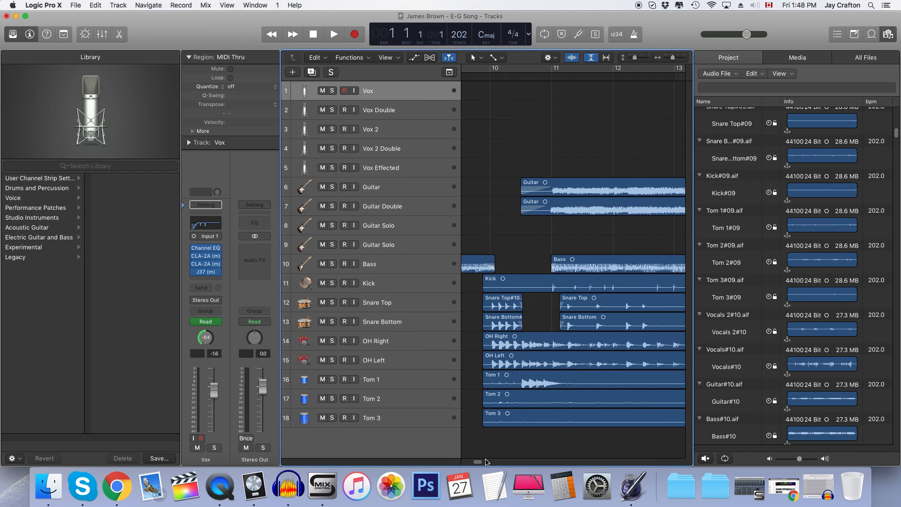
{"action": "left_click_drag", "start_coordinate": [478, 462], "coordinate": [511, 462]}
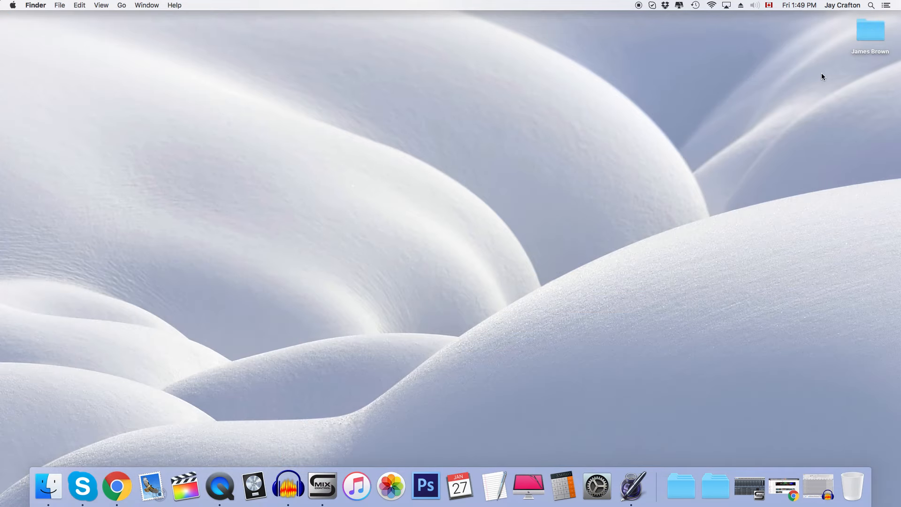
Look through the exported WAV files in the desktop folder James Brown and close its window
{"action": "double_click", "coordinate": [874, 30]}
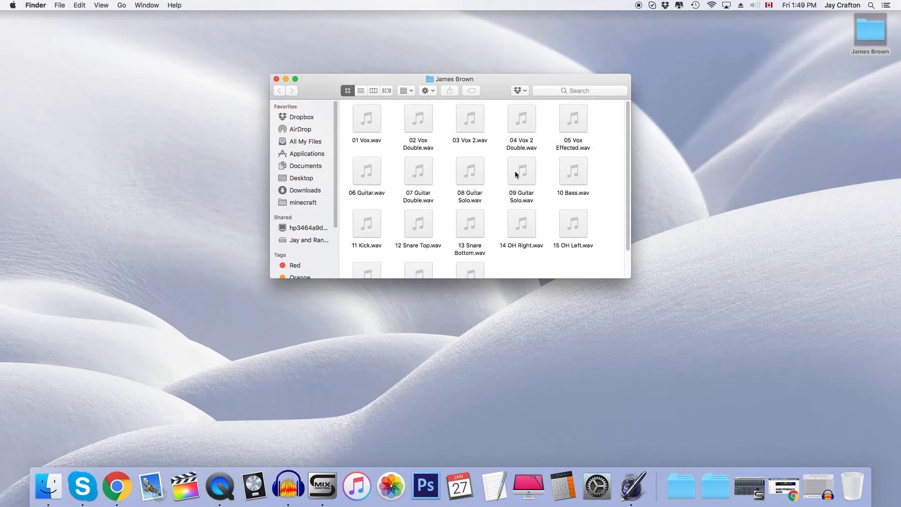
{"action": "scroll", "coordinate": [486, 201], "scroll_direction": "down", "scroll_amount": 1}
{"action": "scroll", "coordinate": [486, 201], "scroll_direction": "up", "scroll_amount": 1}
{"action": "left_click", "coordinate": [277, 79]}
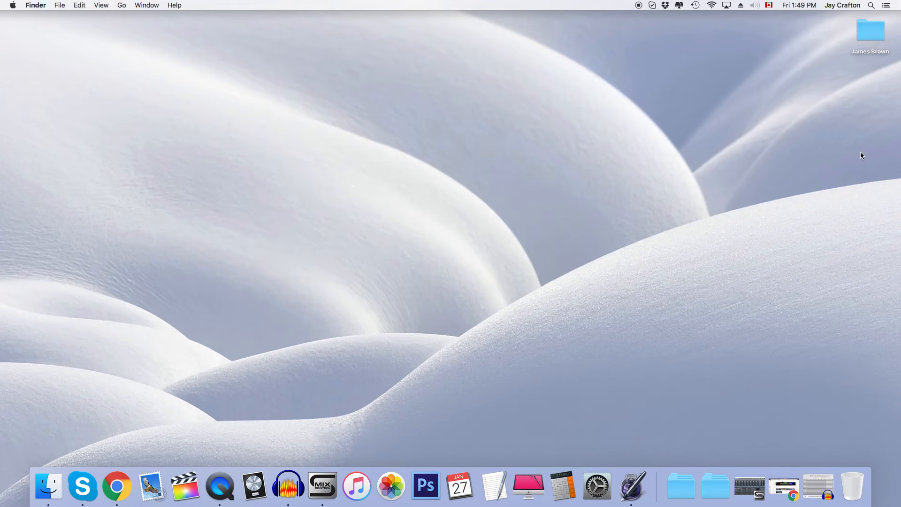
Switch to Logic Pro X and create a new project with one audio track
{"action": "left_click", "coordinate": [254, 486]}
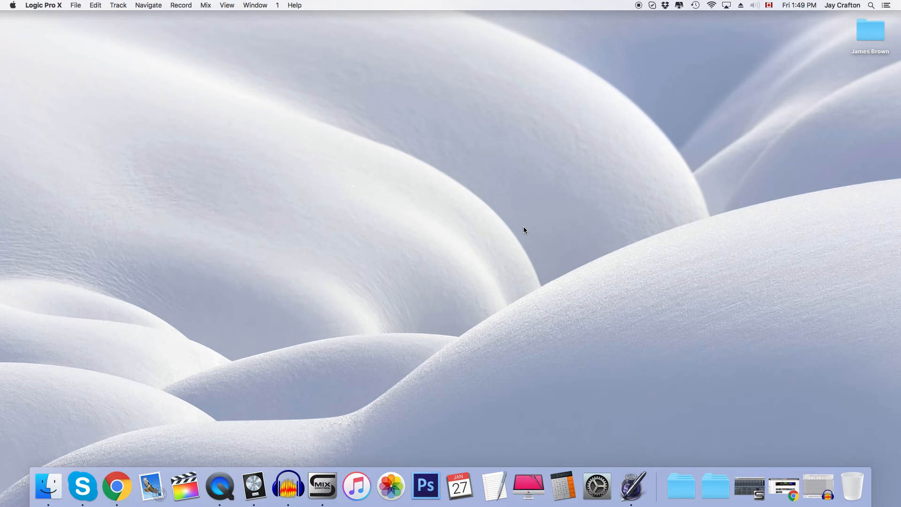
{"action": "left_click", "coordinate": [75, 6]}
{"action": "left_click", "coordinate": [80, 16]}
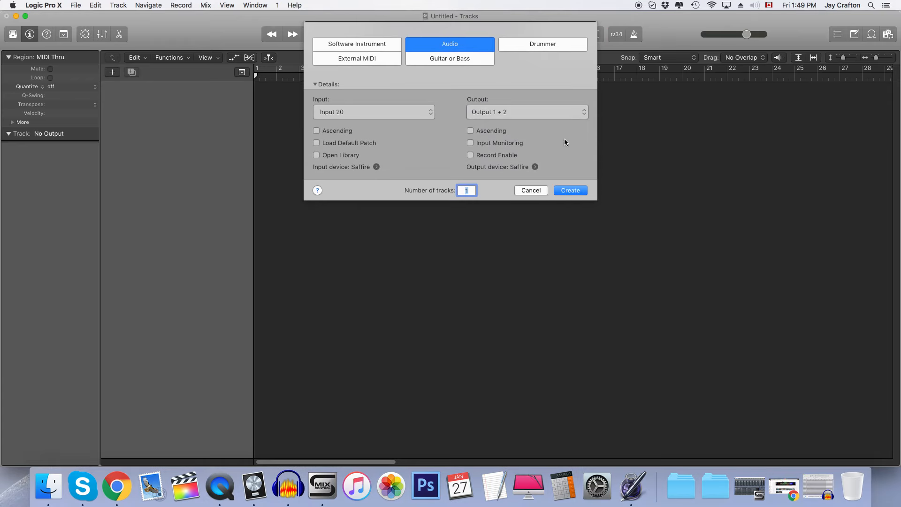
{"action": "left_click", "coordinate": [570, 190]}
Import all WAV files from the desktop folder James Brown onto newly created tracks at bar 1, including their tempo information
{"action": "double_click", "coordinate": [885, 32]}
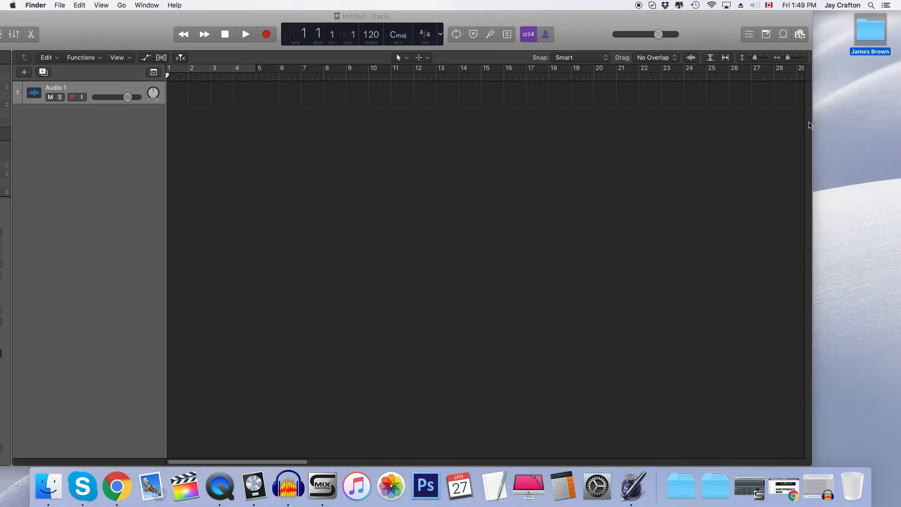
{"action": "left_click_drag", "start_coordinate": [346, 115], "coordinate": [703, 332]}
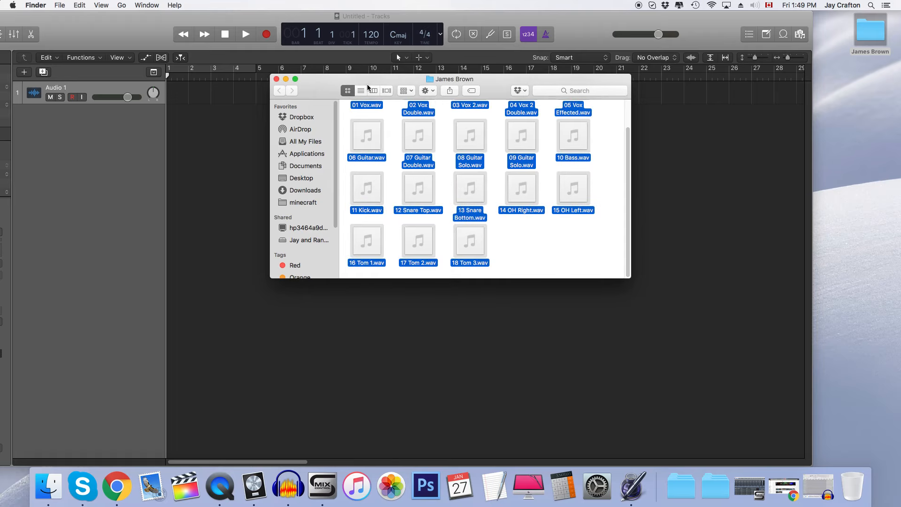
{"action": "scroll", "coordinate": [525, 130], "scroll_direction": "up", "scroll_amount": 2}
{"action": "left_click_drag", "start_coordinate": [354, 111], "coordinate": [171, 94]}
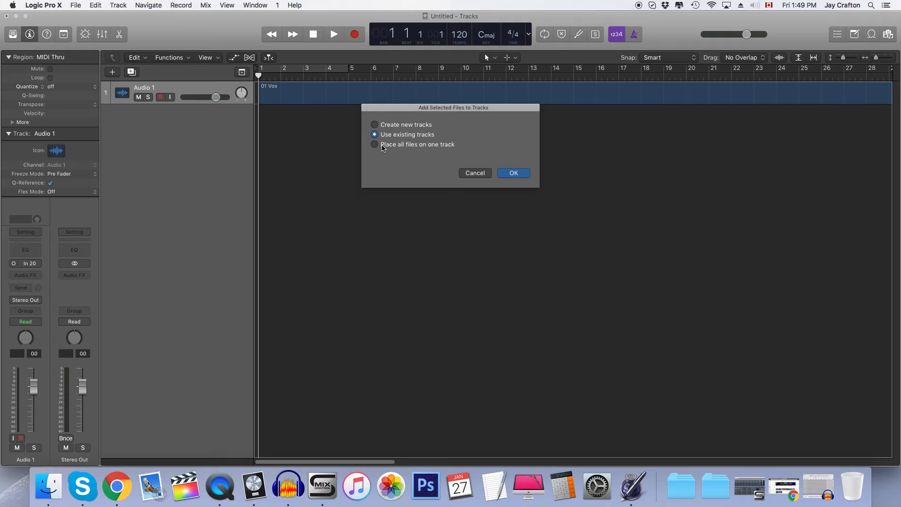
{"action": "left_click", "coordinate": [374, 125]}
{"action": "left_click", "coordinate": [513, 173]}
{"action": "left_click", "coordinate": [519, 166]}
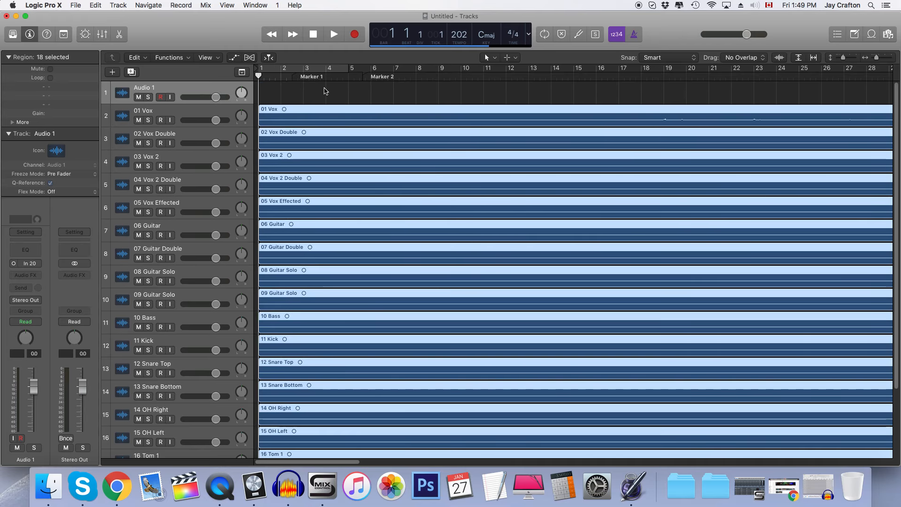
Deselect the imported regions and delete the empty Audio 1 track
{"action": "left_click", "coordinate": [318, 101]}
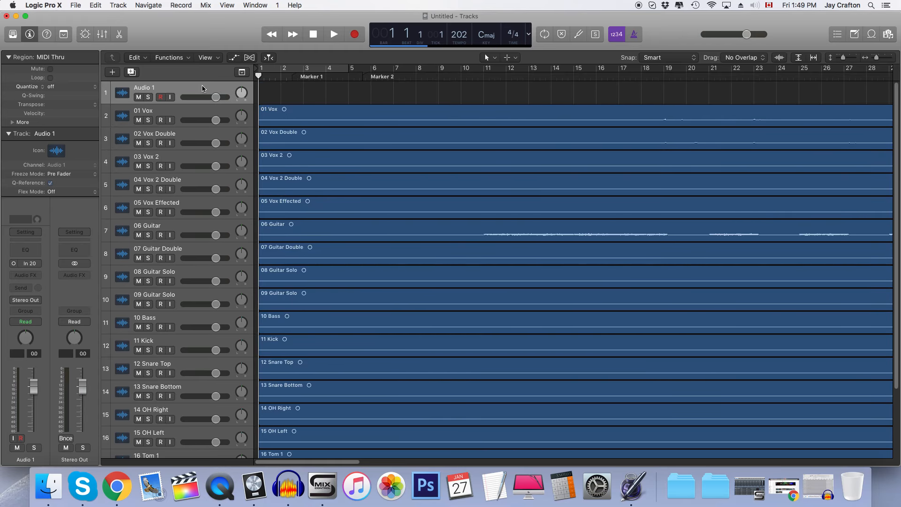
{"action": "key", "text": "super+BackSpace"}
Examine where the imported regions start and end on all tracks across the full length of the song
{"action": "scroll", "coordinate": [291, 235], "scroll_direction": "down", "scroll_amount": 1}
{"action": "scroll", "coordinate": [300, 262], "scroll_direction": "down", "scroll_amount": 2}
{"action": "scroll", "coordinate": [316, 322], "scroll_direction": "up", "scroll_amount": 3}
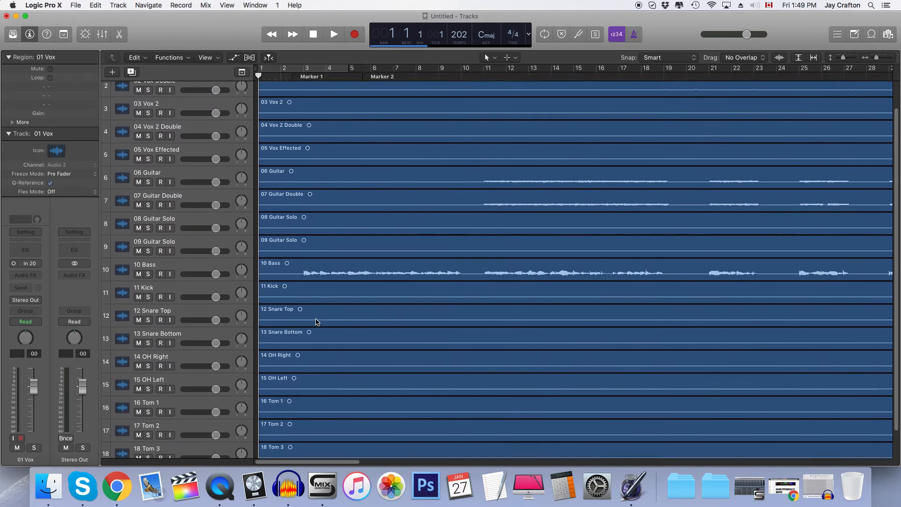
{"action": "left_click_drag", "start_coordinate": [876, 58], "coordinate": [873, 57]}
{"action": "left_click", "coordinate": [855, 155]}
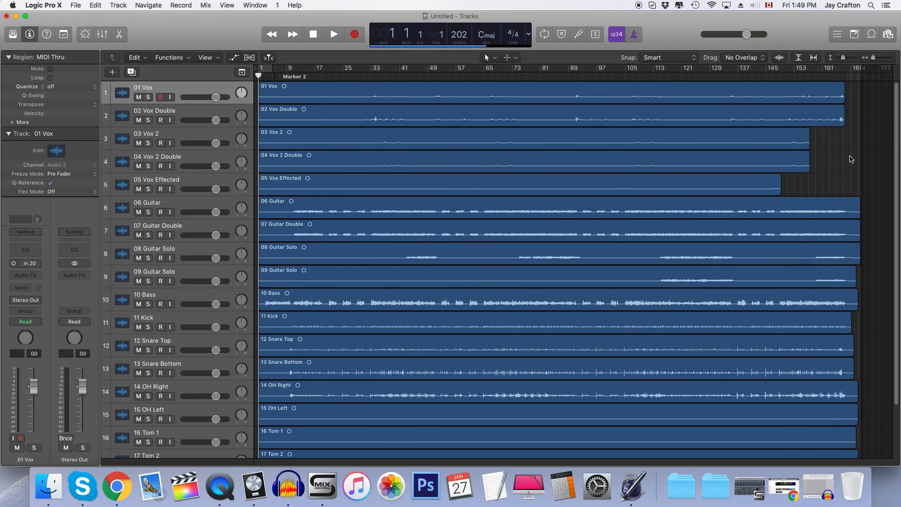